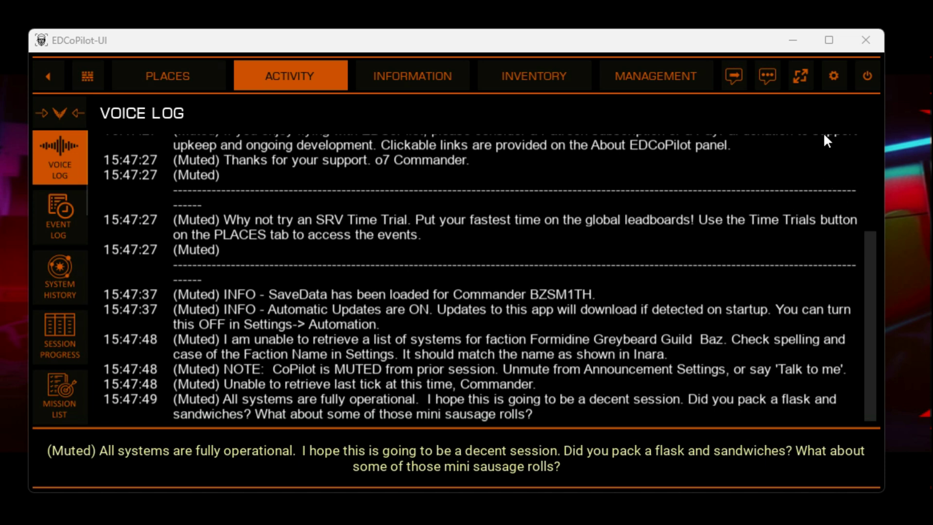
Step: Confirm D:\Apps\VoiceAttack as the VoiceAttack folder location in the Basic Setup settings and close the settings
{"action": "left_click", "coordinate": [833, 77]}
{"action": "left_click", "coordinate": [830, 74]}
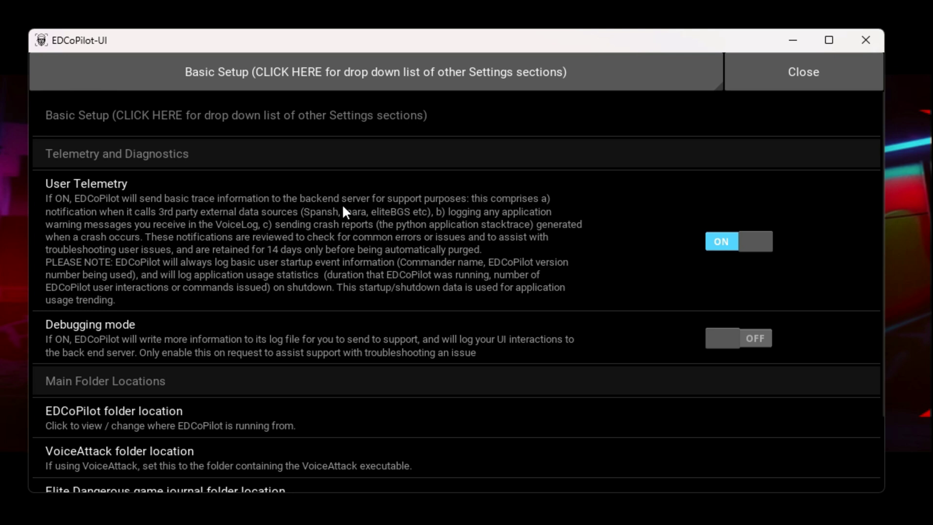
{"action": "scroll", "coordinate": [342, 203], "scroll_direction": "down", "scroll_amount": 1}
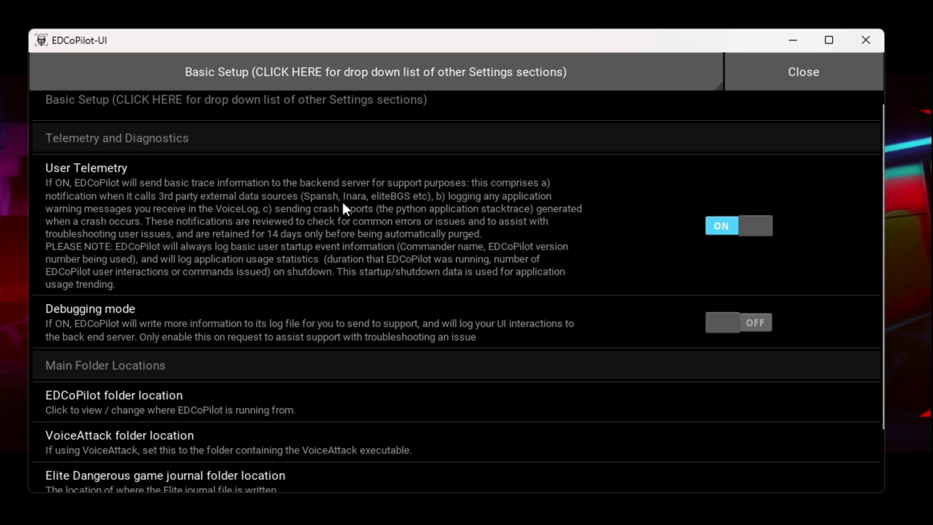
{"action": "left_click", "coordinate": [97, 438]}
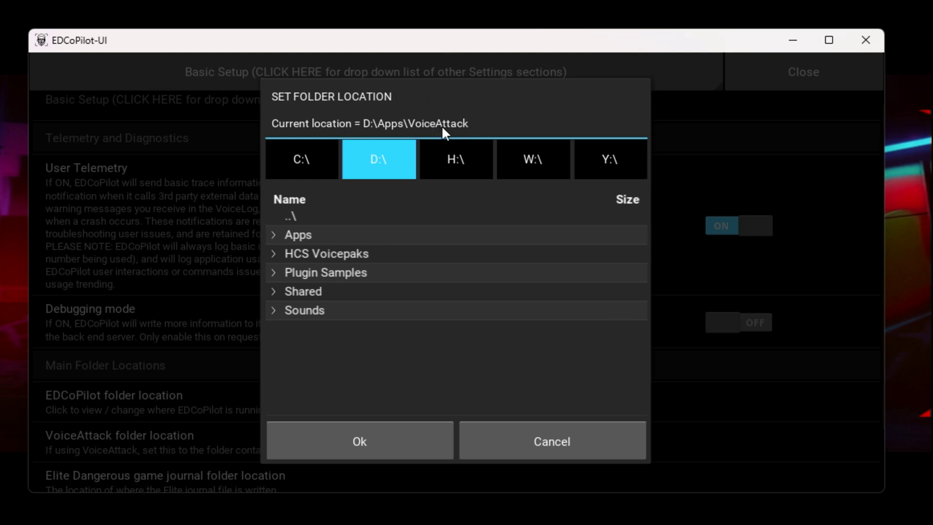
{"action": "left_click", "coordinate": [389, 440]}
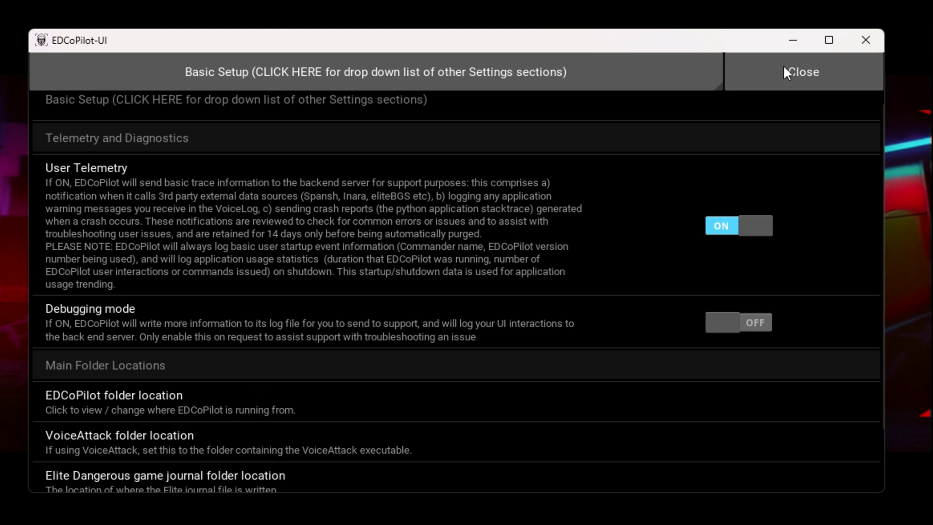
{"action": "left_click", "coordinate": [804, 72]}
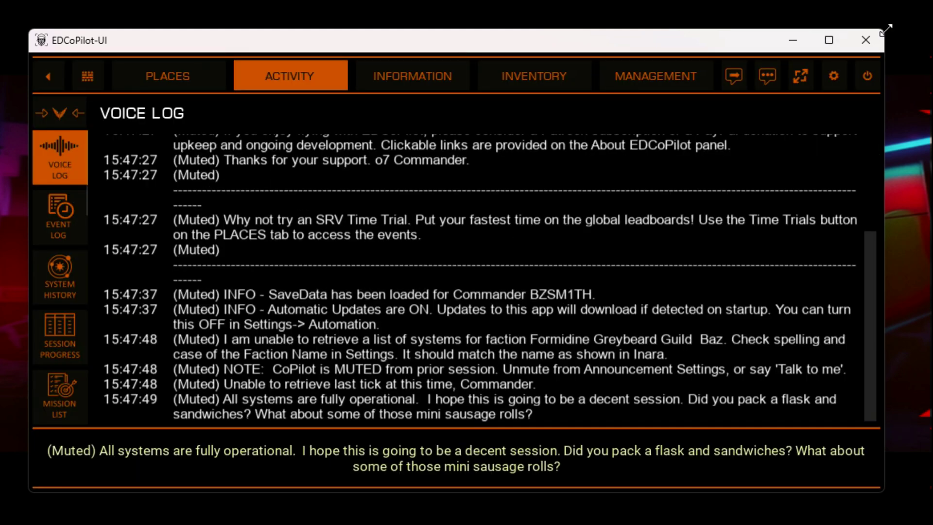
Step: Power off EDCoPilot and confirm the shutdown
{"action": "left_click", "coordinate": [866, 75]}
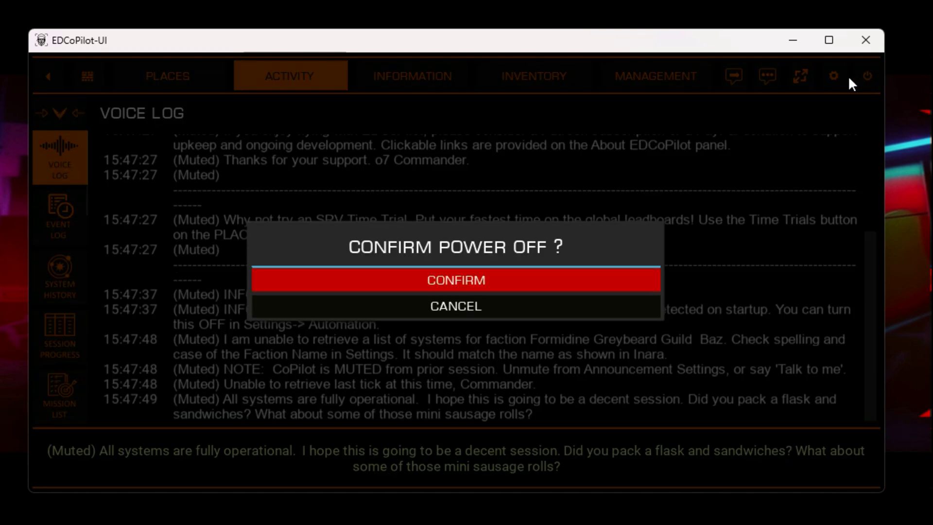
{"action": "left_click", "coordinate": [473, 286]}
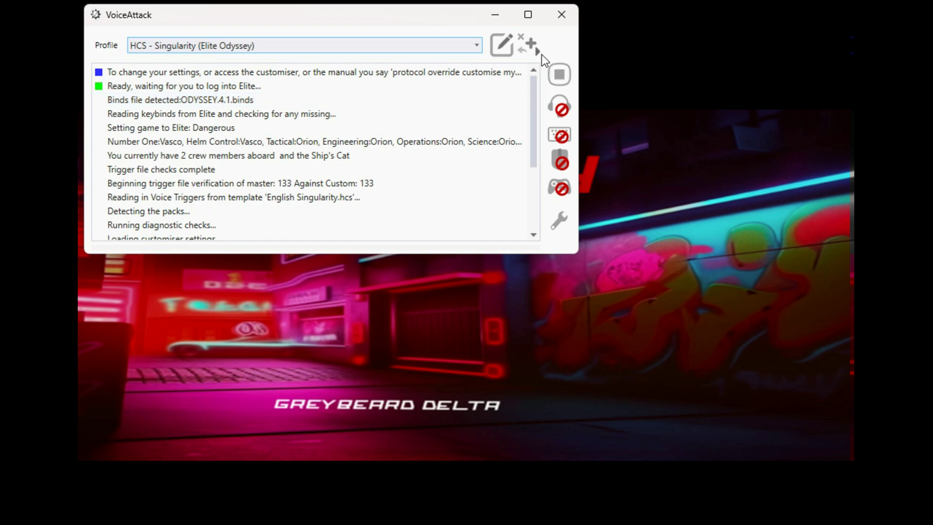
Step: In VoiceAttack, browse C:\EDCoPilot for the profile file to import, cancel the import, and check the profile list for EDCoPilot
{"action": "left_click", "coordinate": [530, 46]}
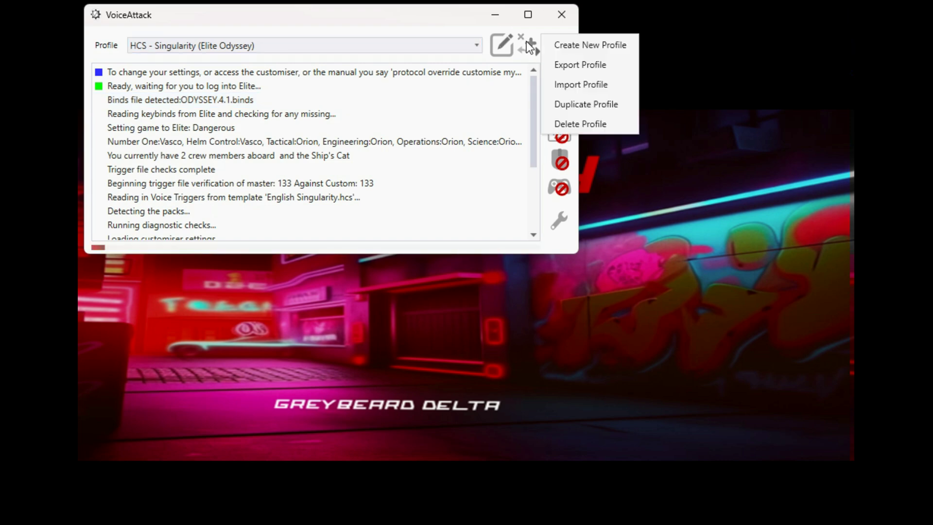
{"action": "left_click", "coordinate": [571, 84]}
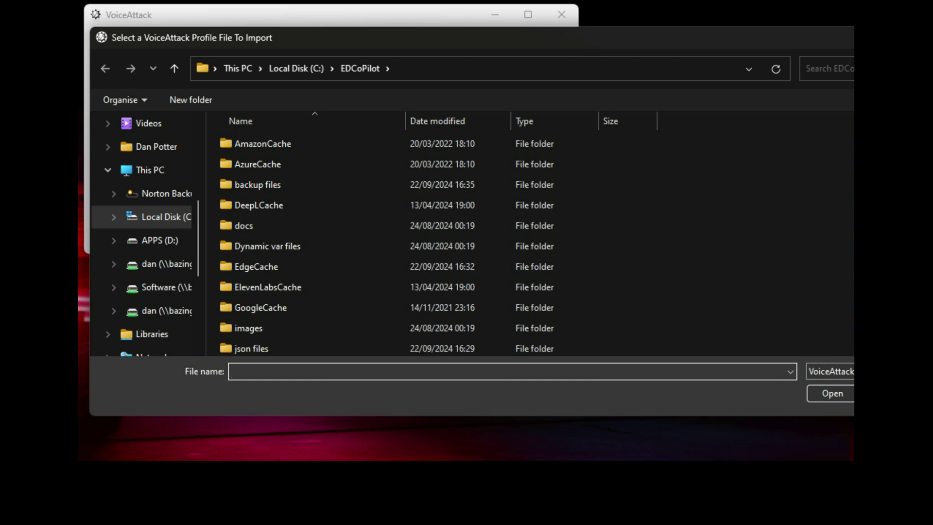
{"action": "left_click_drag", "start_coordinate": [854, 234], "coordinate": [750, 240]}
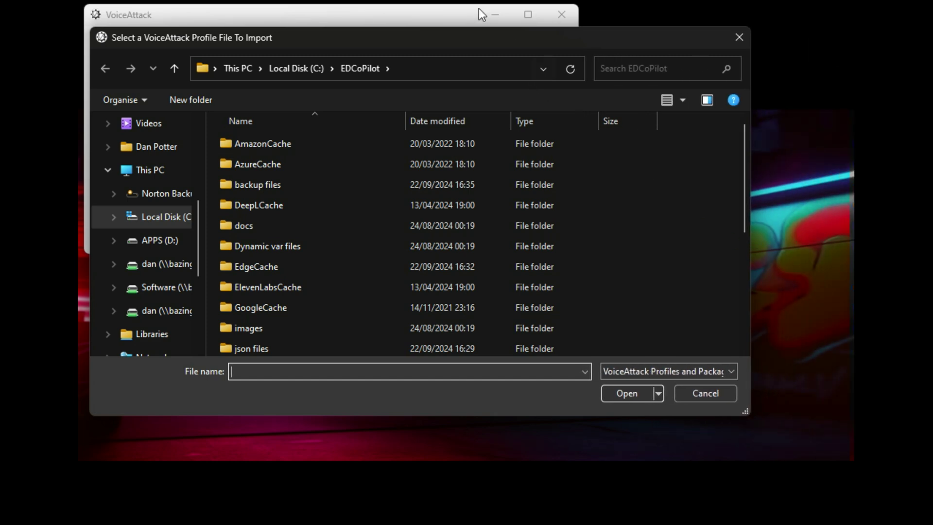
{"action": "left_click_drag", "start_coordinate": [475, 43], "coordinate": [470, 21]}
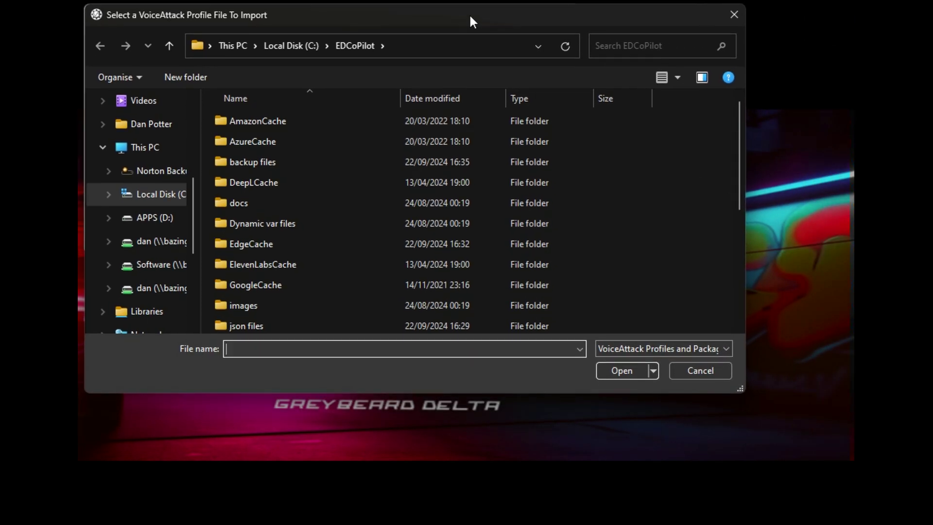
{"action": "left_click", "coordinate": [152, 193]}
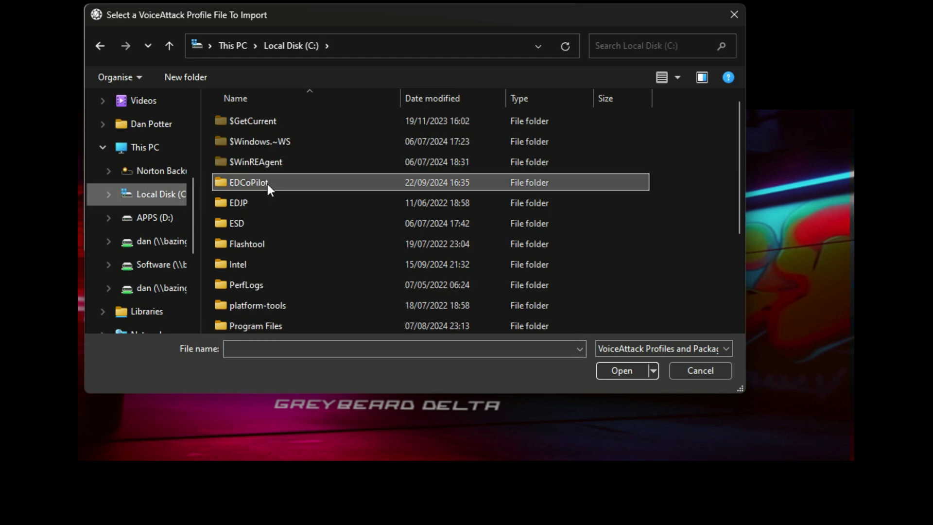
{"action": "double_click", "coordinate": [268, 184]}
{"action": "scroll", "coordinate": [273, 160], "scroll_direction": "down", "scroll_amount": 4}
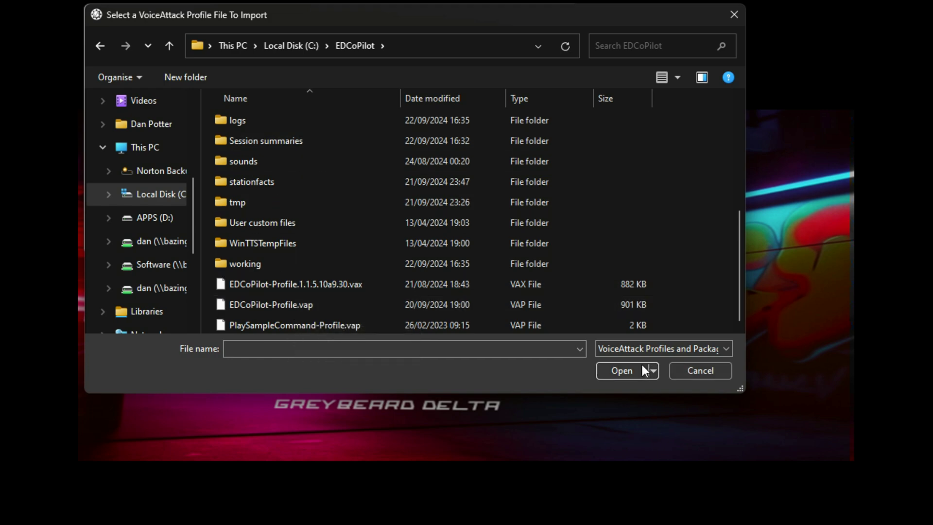
{"action": "left_click", "coordinate": [704, 369]}
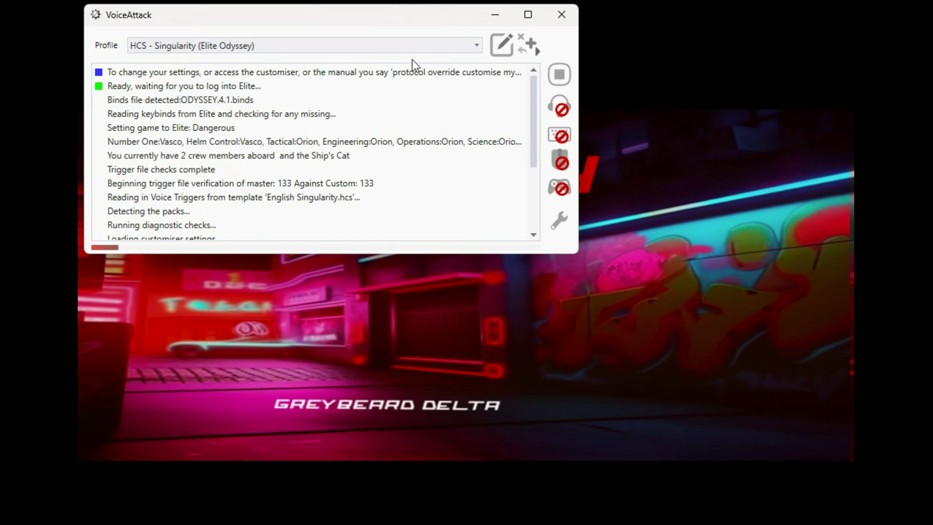
{"action": "left_click", "coordinate": [476, 46]}
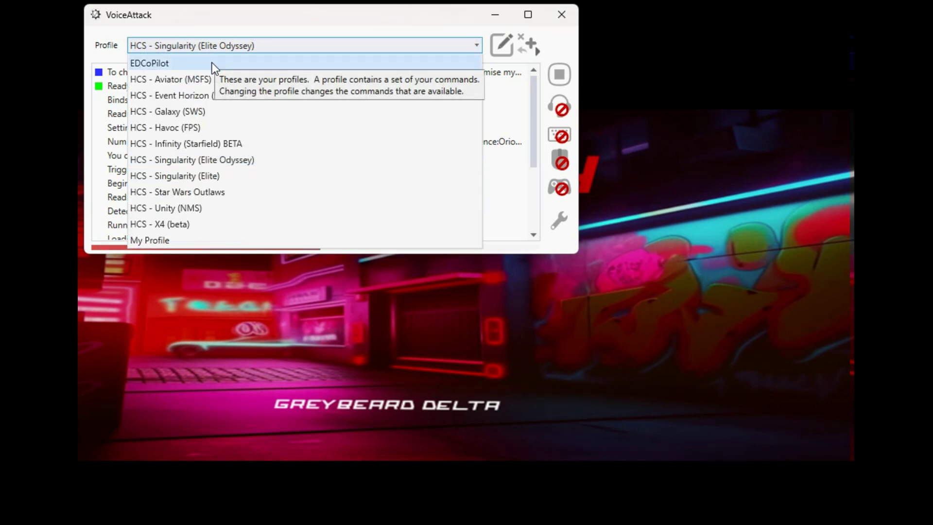
{"action": "left_click", "coordinate": [423, 19]}
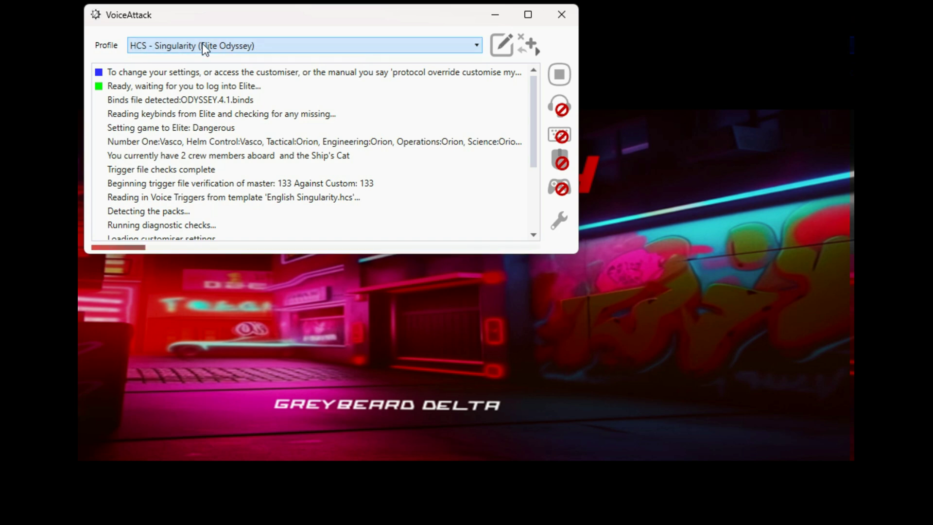
Step: Open the list of included profiles in the options of the HCS - Singularity (Elite Odyssey) profile and select EDCoPilot
{"action": "left_click", "coordinate": [505, 52]}
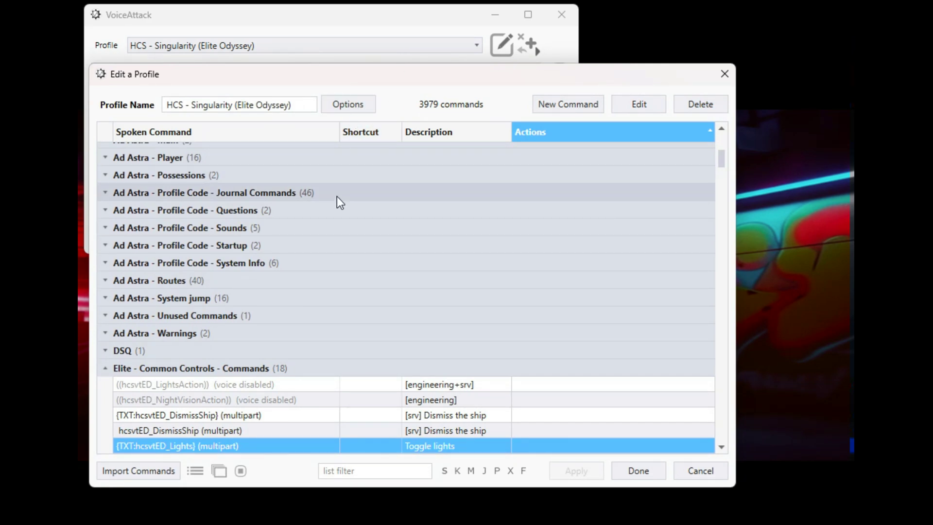
{"action": "left_click", "coordinate": [360, 110]}
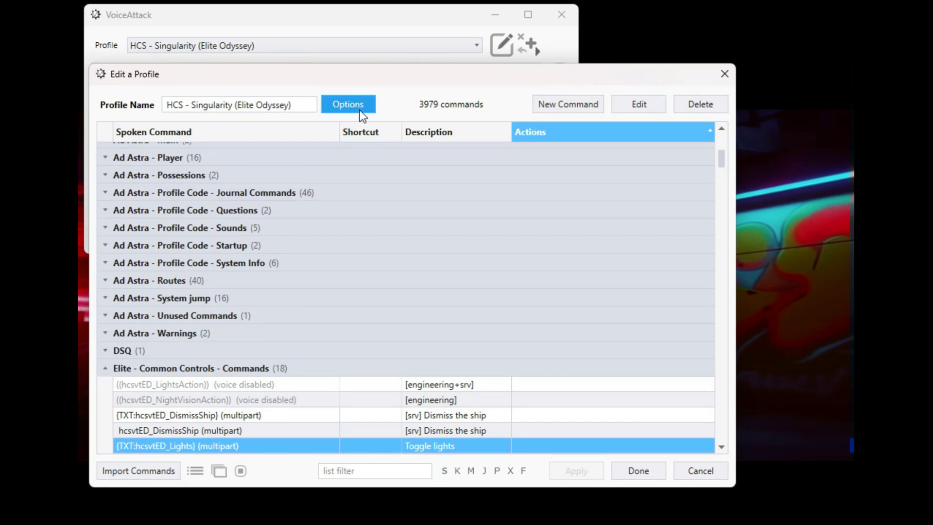
{"action": "left_click_drag", "start_coordinate": [395, 92], "coordinate": [273, 31]}
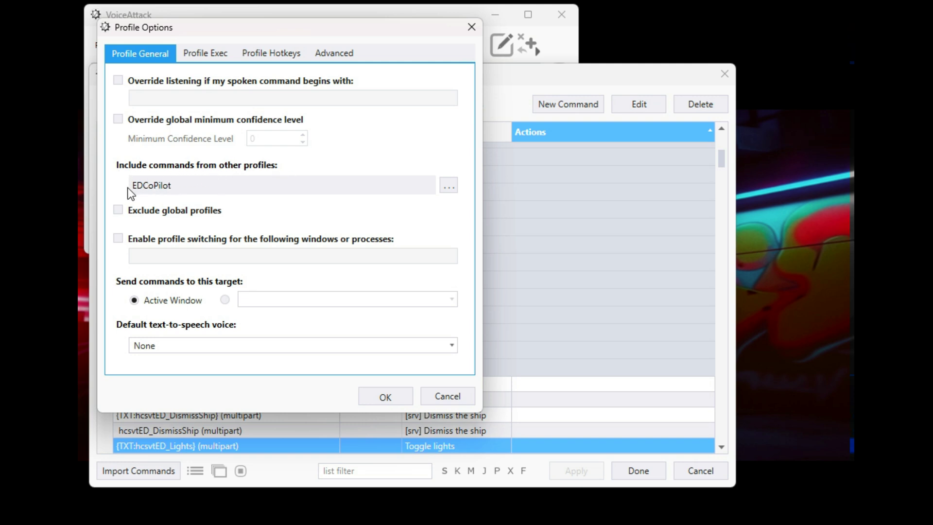
{"action": "left_click", "coordinate": [451, 186]}
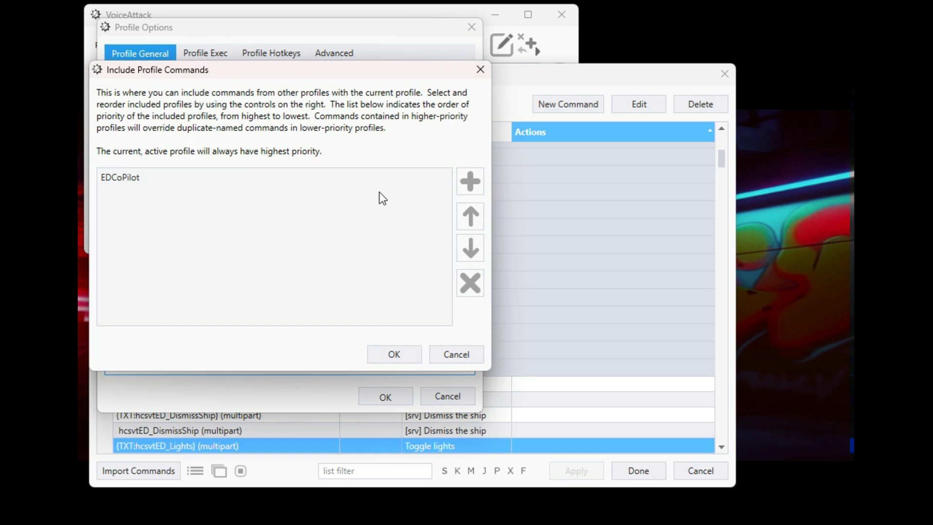
{"action": "left_click", "coordinate": [129, 177]}
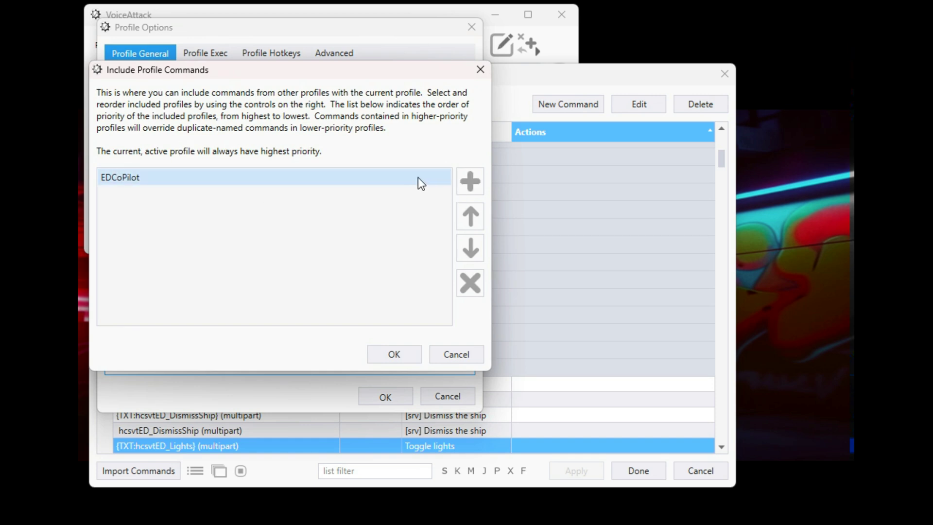
Step: Look through the profiles available for inclusion and leave the selection without adding one
{"action": "left_click", "coordinate": [469, 181]}
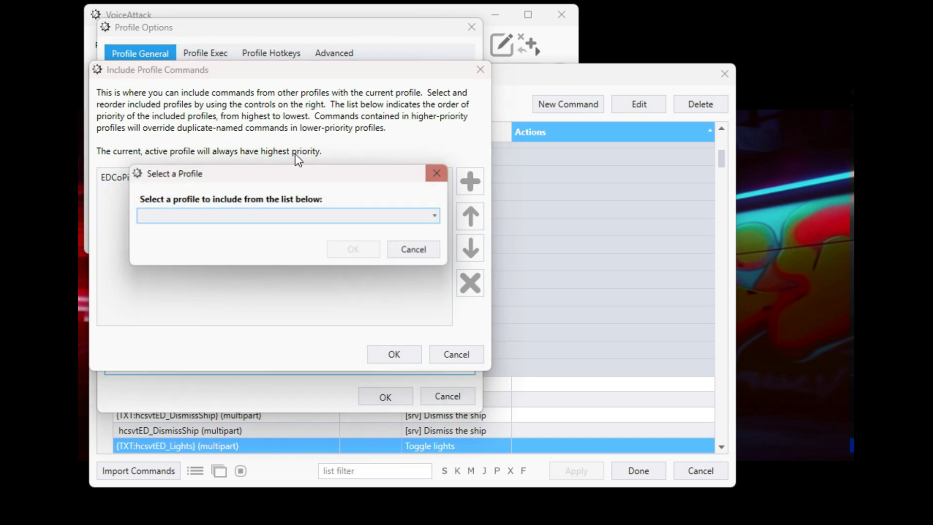
{"action": "left_click", "coordinate": [428, 217]}
{"action": "scroll", "coordinate": [310, 309], "scroll_direction": "down", "scroll_amount": 1}
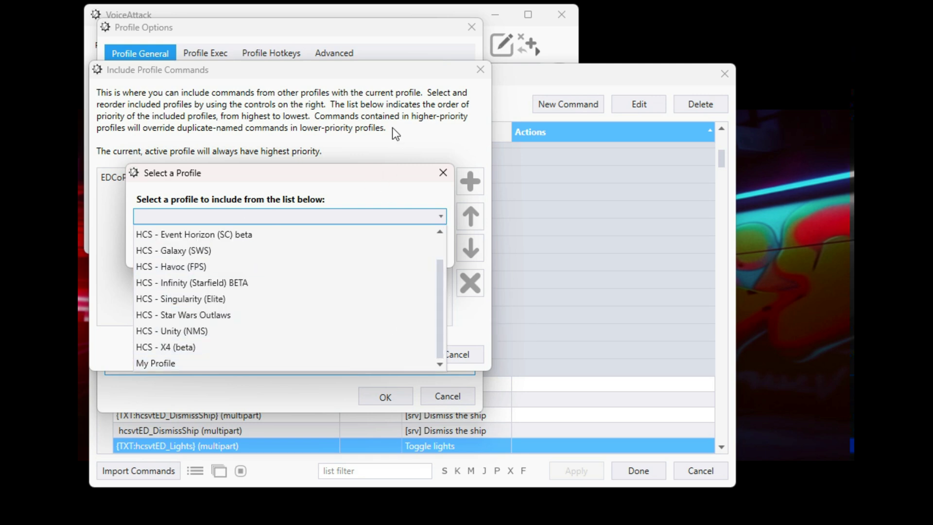
{"action": "left_click", "coordinate": [443, 172]}
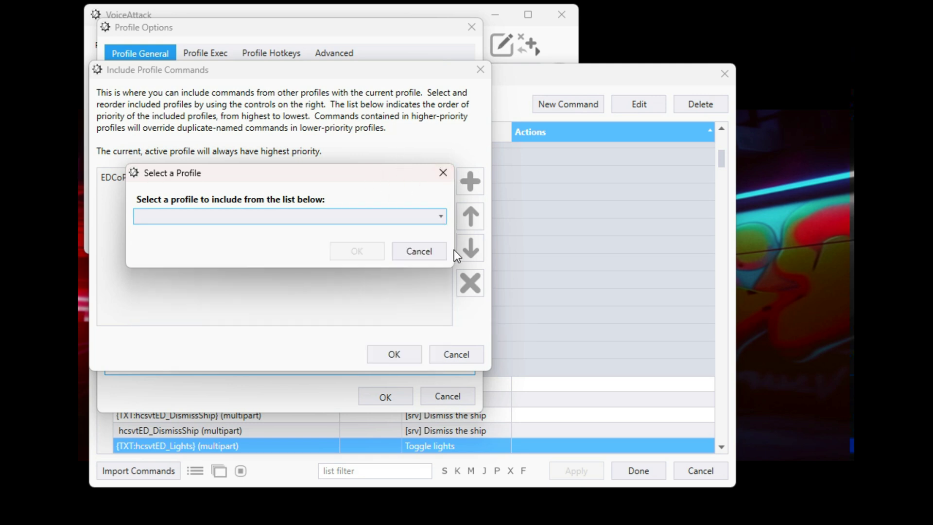
{"action": "left_click", "coordinate": [426, 251]}
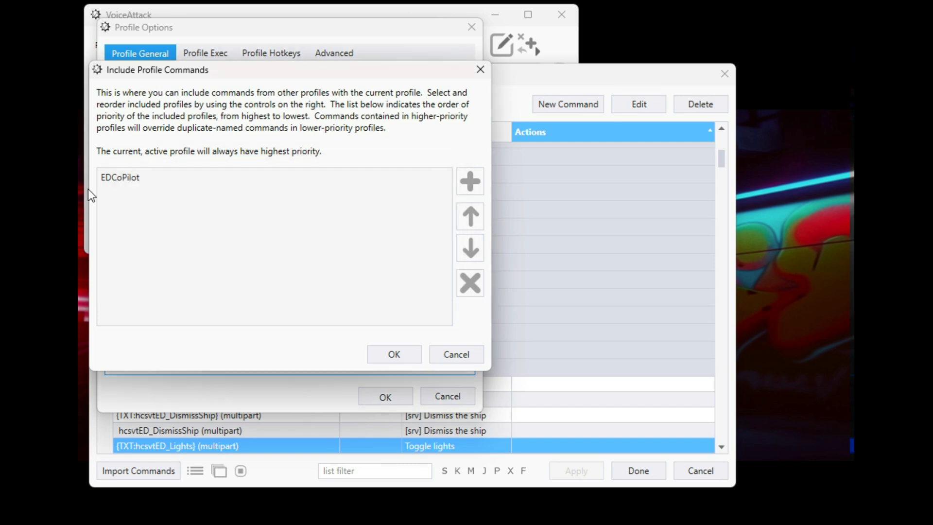
Step: Accept EDCoPilot as the included profile, confirm the profile options, and finish editing the HCS - Singularity (Elite Odyssey) profile
{"action": "left_click", "coordinate": [388, 356]}
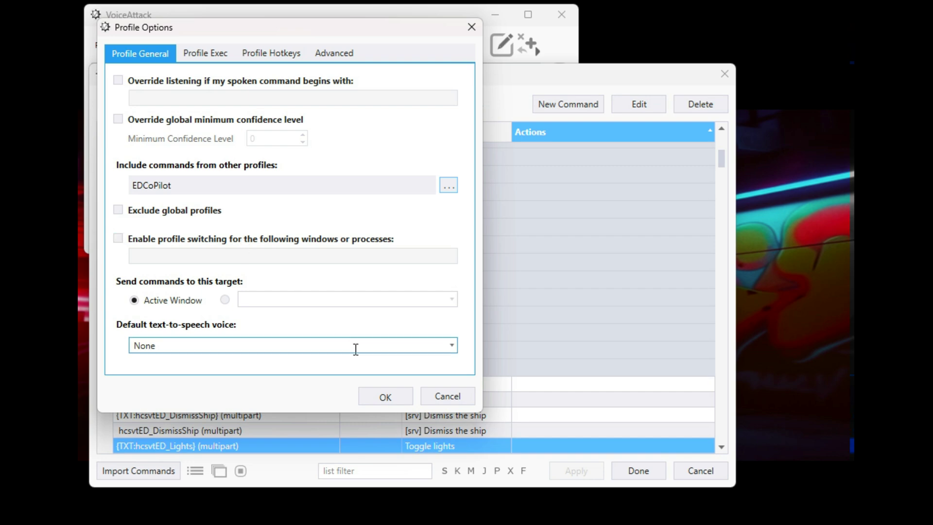
{"action": "left_click", "coordinate": [379, 393]}
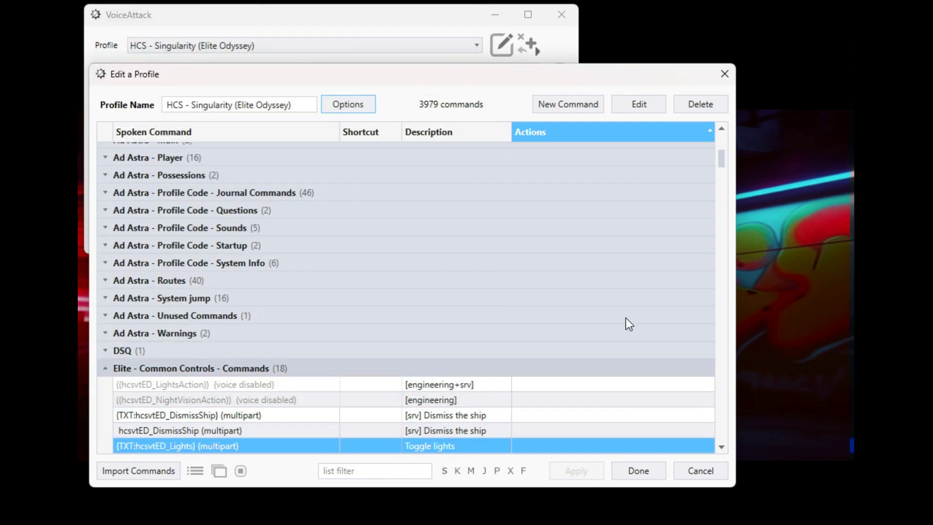
{"action": "left_click", "coordinate": [637, 471]}
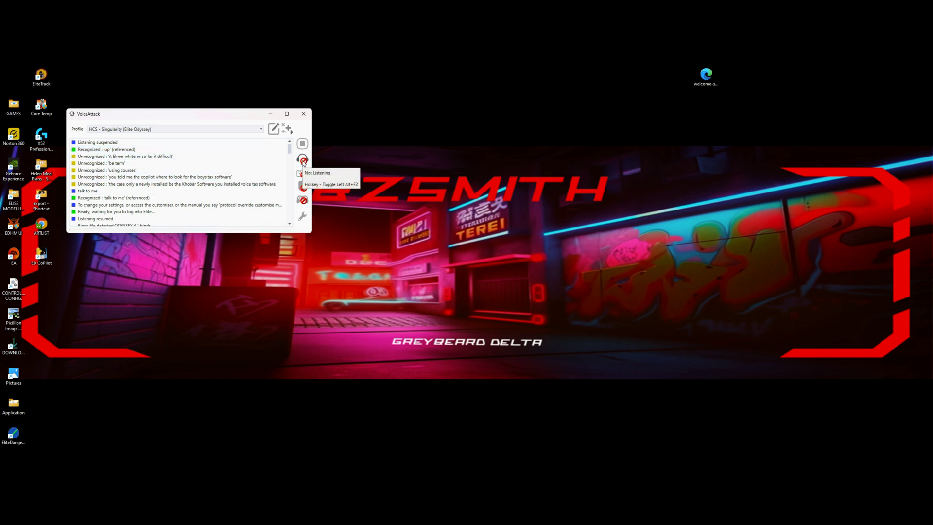
Step: Launch EDCoPilot with the spoken command 'open co-pilot', switching voice listening on, off and on again
{"action": "left_click", "coordinate": [303, 162]}
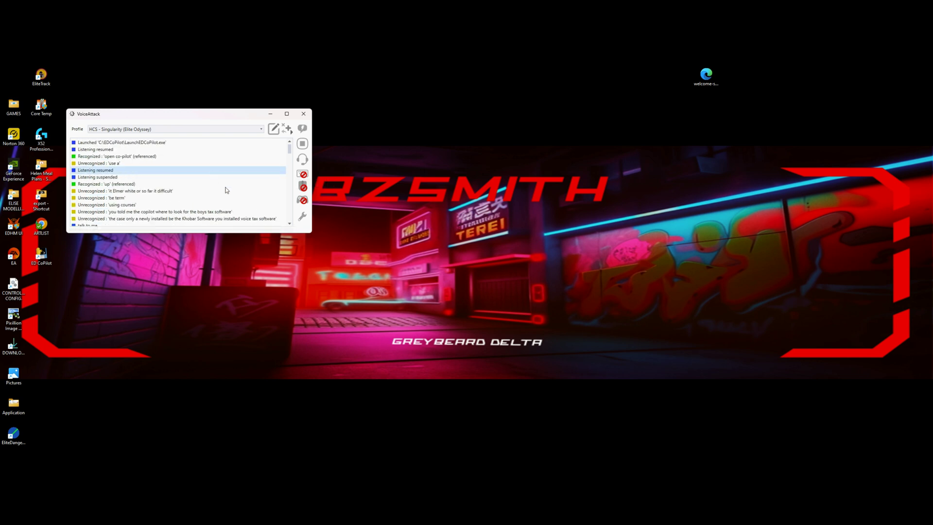
{"action": "left_click", "coordinate": [301, 160]}
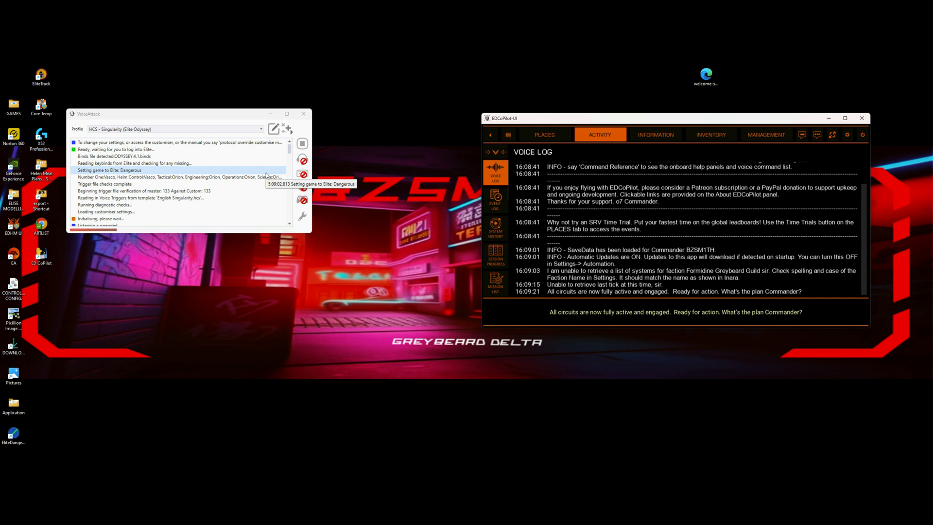
{"action": "left_click", "coordinate": [302, 162]}
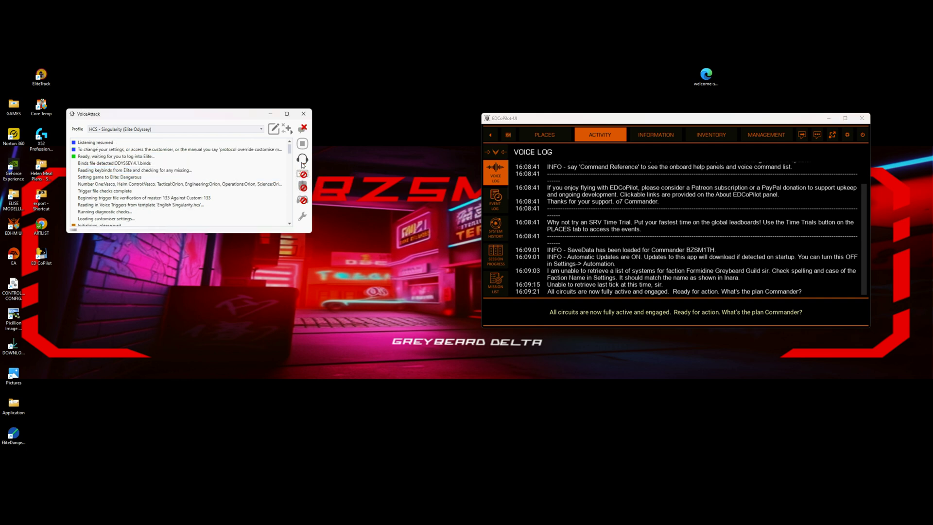